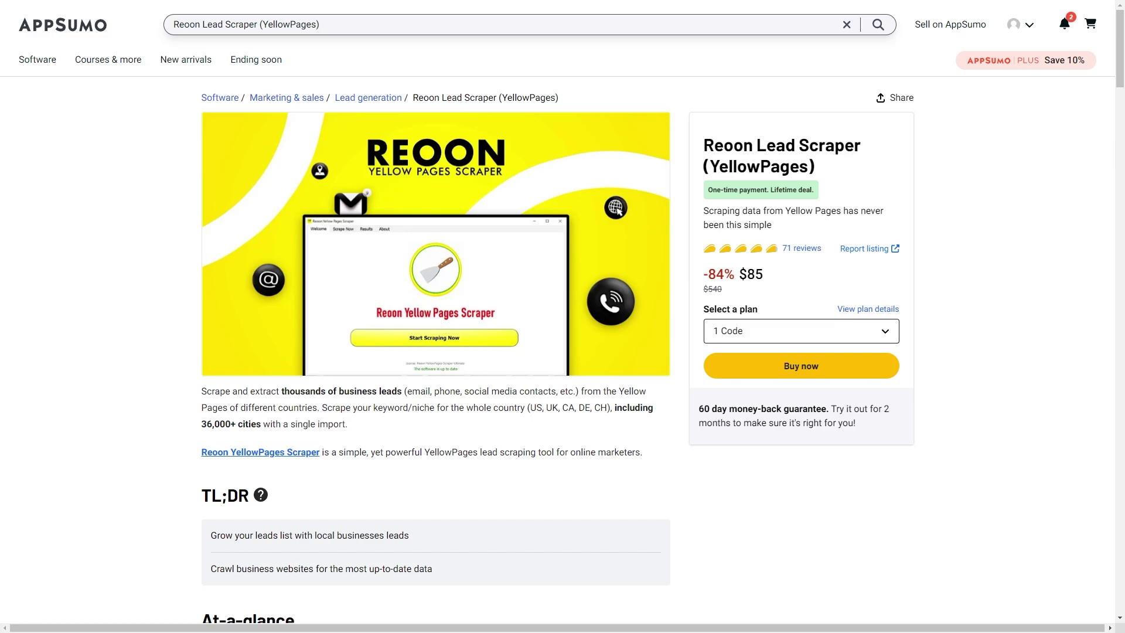
# Step: Scroll the Reoon Lead Scraper deal page past the founders' post and the Questions section
pyautogui.scroll(-3, 1023, 478)
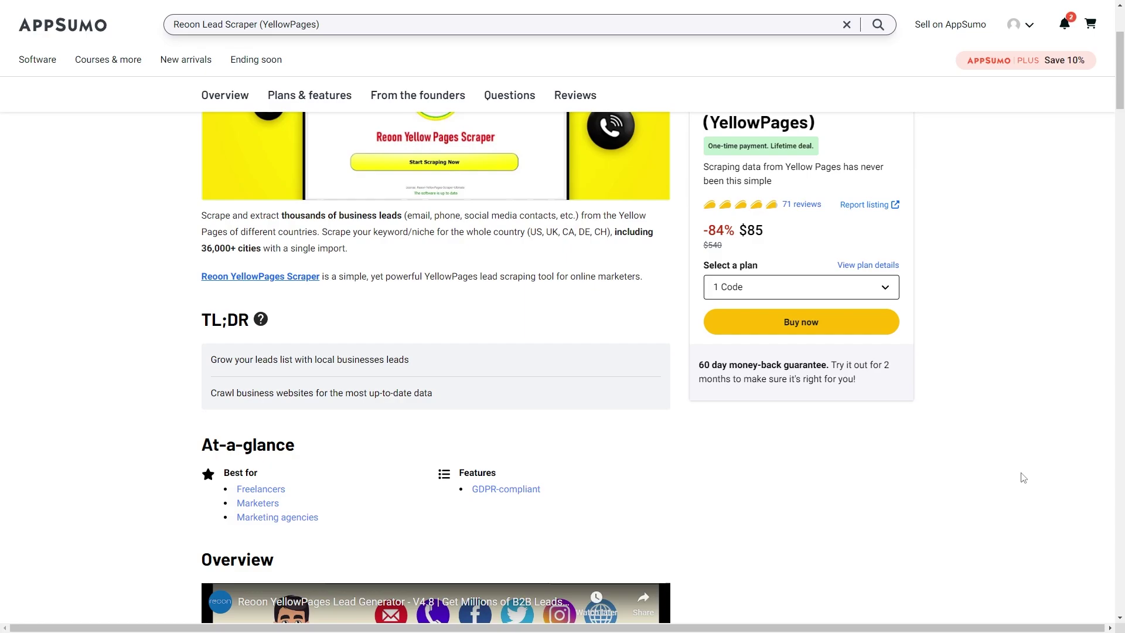
pyautogui.scroll(-15, 1023, 478)
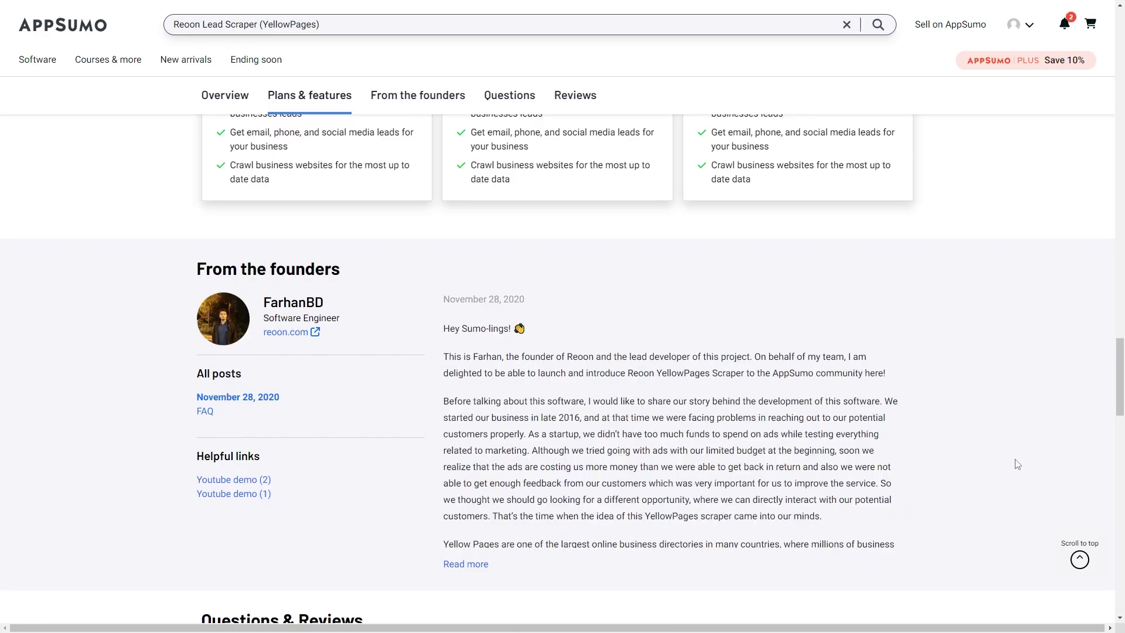
pyautogui.scroll(-7, 1017, 464)
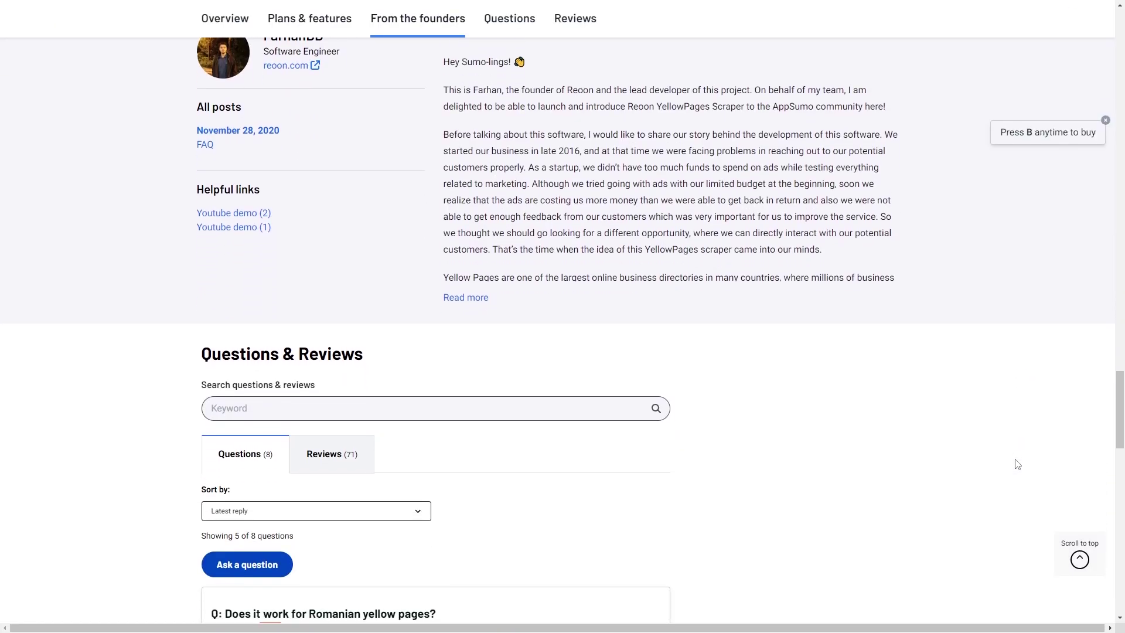
pyautogui.scroll(-5, 1017, 464)
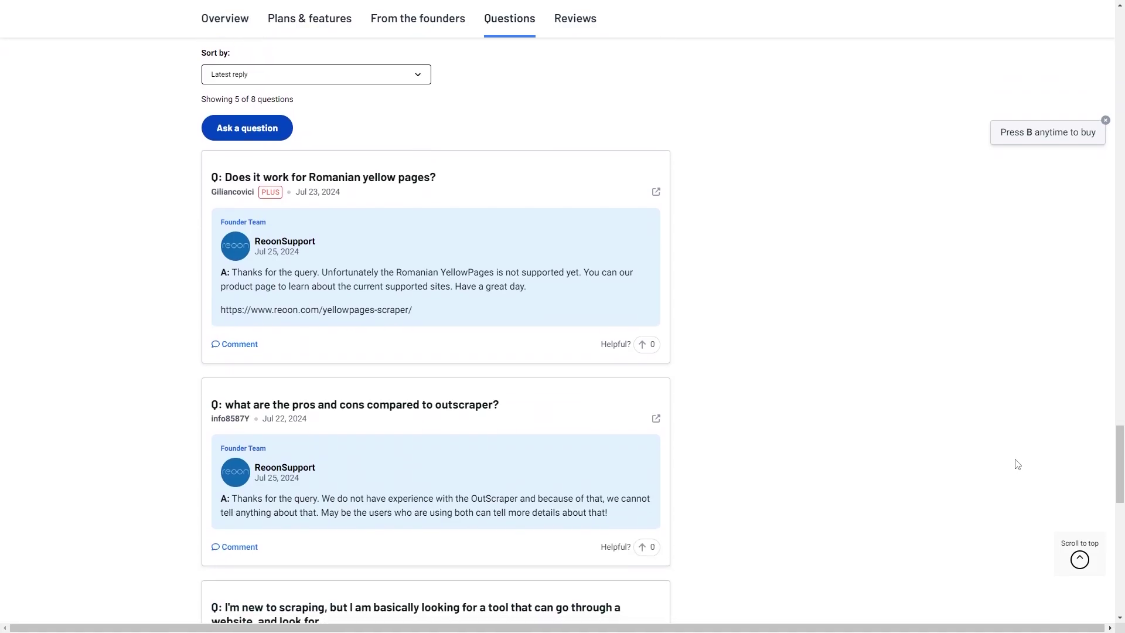
pyautogui.scroll(-10, 1017, 464)
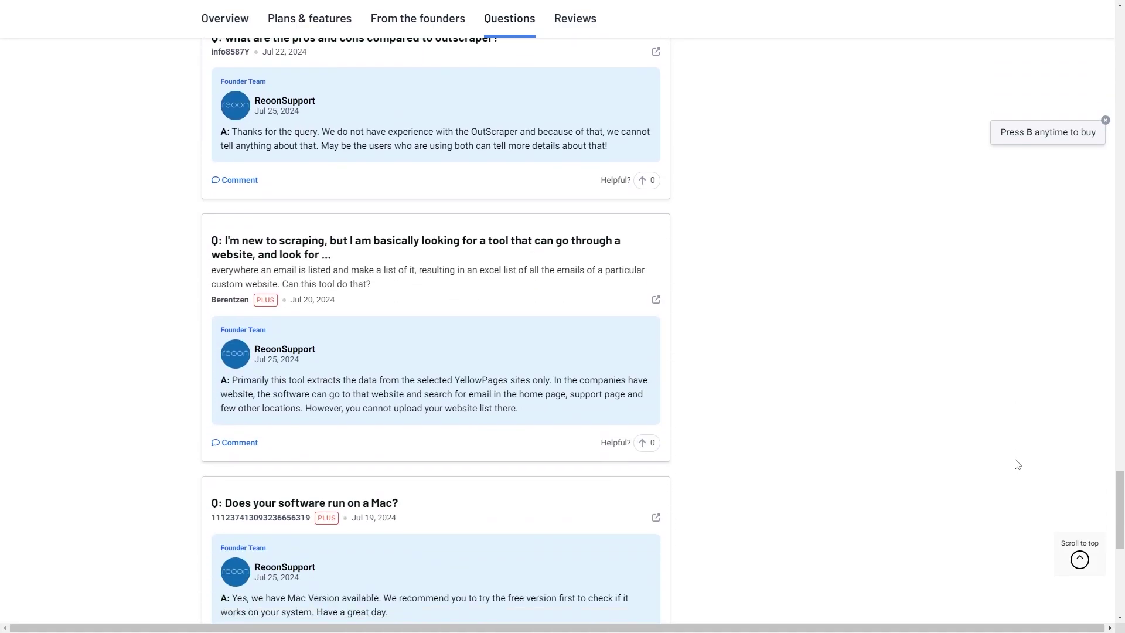
pyautogui.scroll(-5, 1015, 465)
pyautogui.scroll(12, 1013, 478)
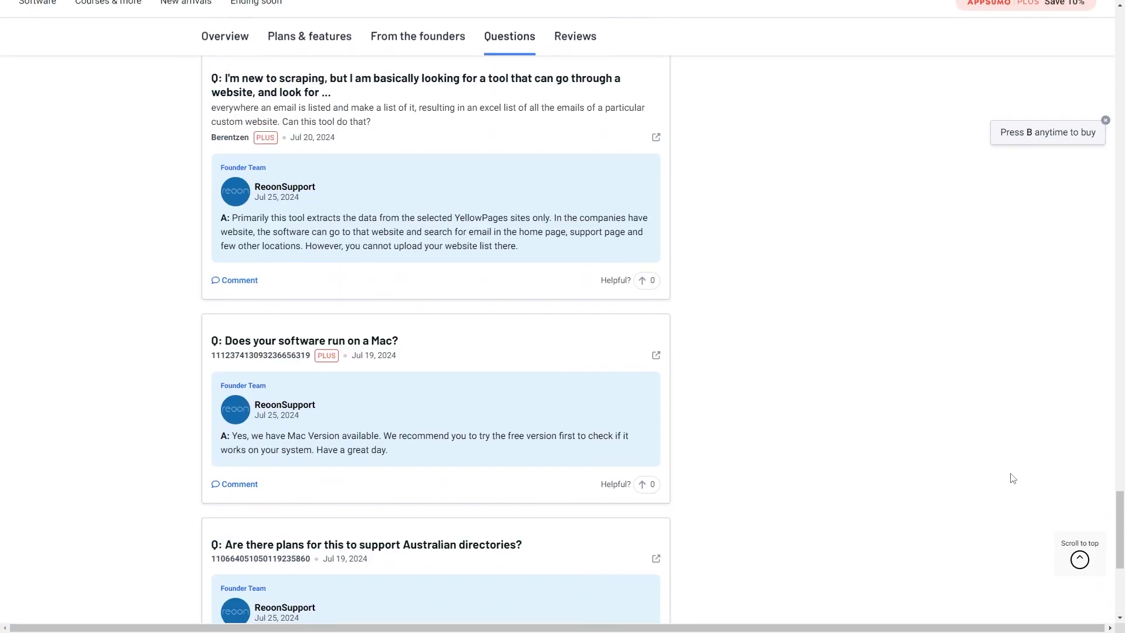
pyautogui.scroll(6, 1013, 477)
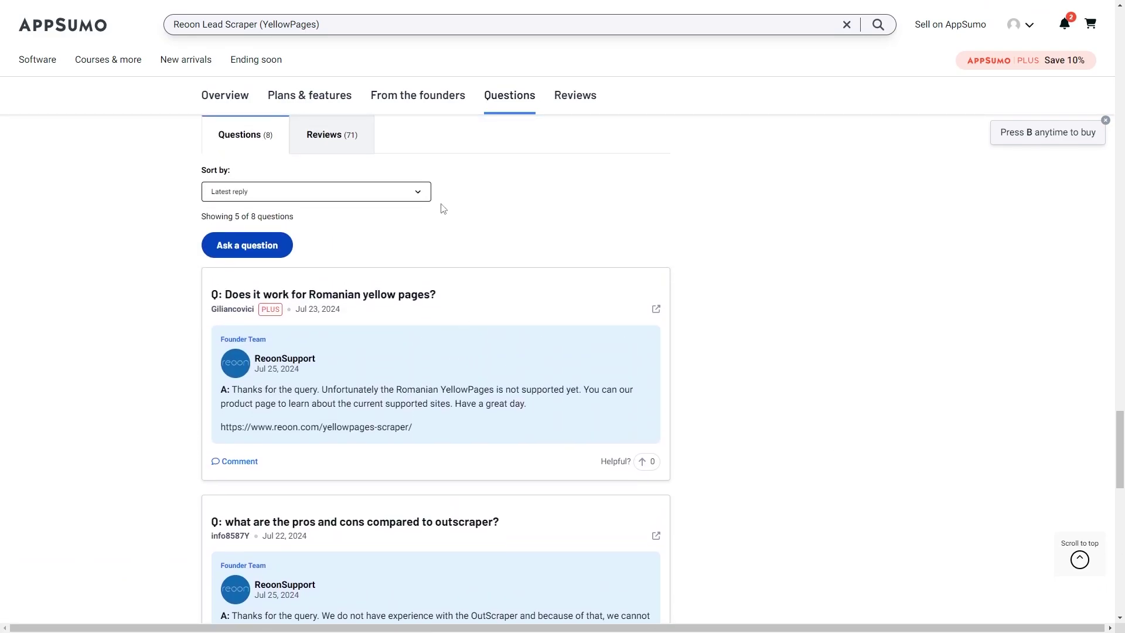
# Step: Show the deal's Reviews (71) and scroll through the customer reviews
pyautogui.click(367, 147)
pyautogui.scroll(-15, 728, 414)
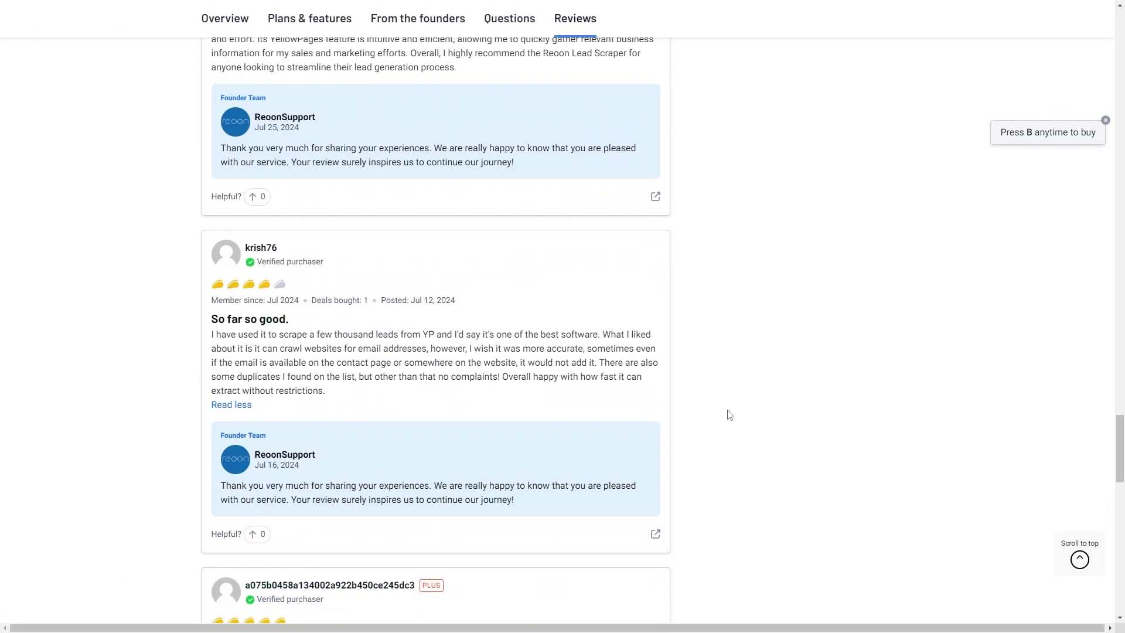
pyautogui.scroll(-15, 728, 417)
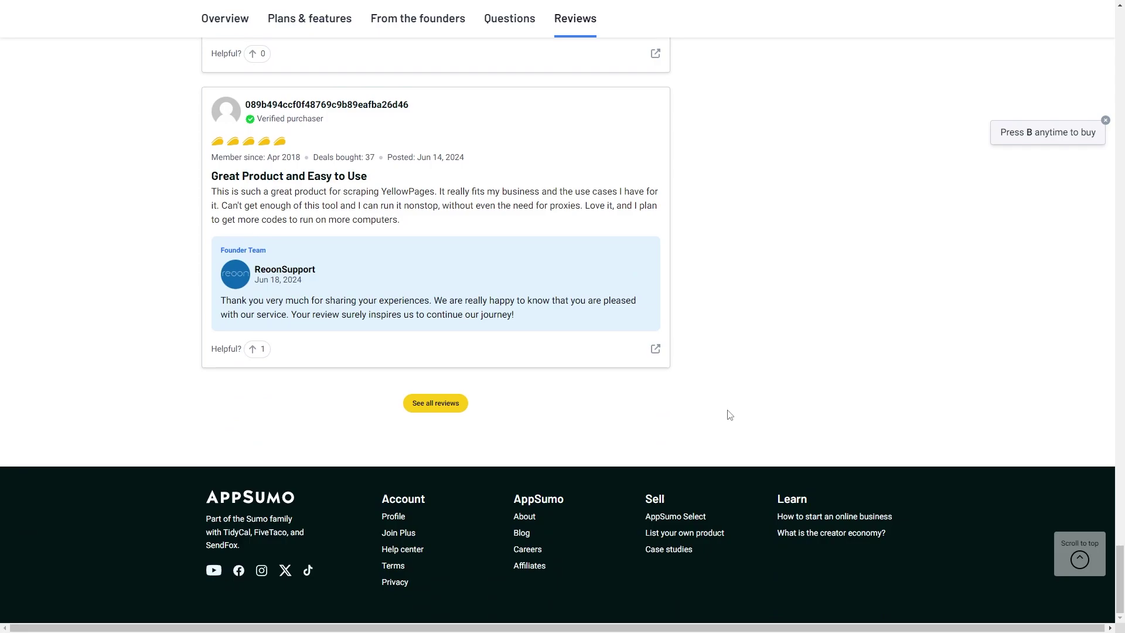
pyautogui.scroll(20, 725, 427)
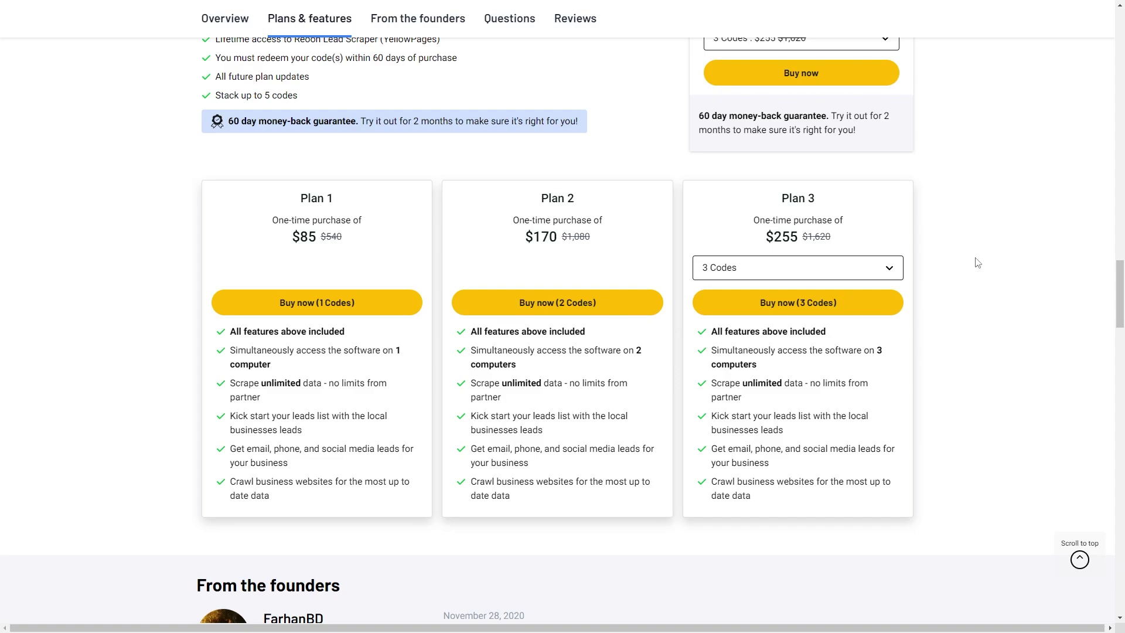
# Step: Change the third plan card from 3 Codes to 4 Codes, priced at $340
pyautogui.press('Down')
# Step: Pick 5 Codes for the third plan card, raising its price to $425
pyautogui.click(884, 267)
pyautogui.click(820, 345)
# Step: Switch to the scraper window and keep Yellowpages.com (USA) as the site to scrape
pyautogui.hotkey('alt', 'Tab')
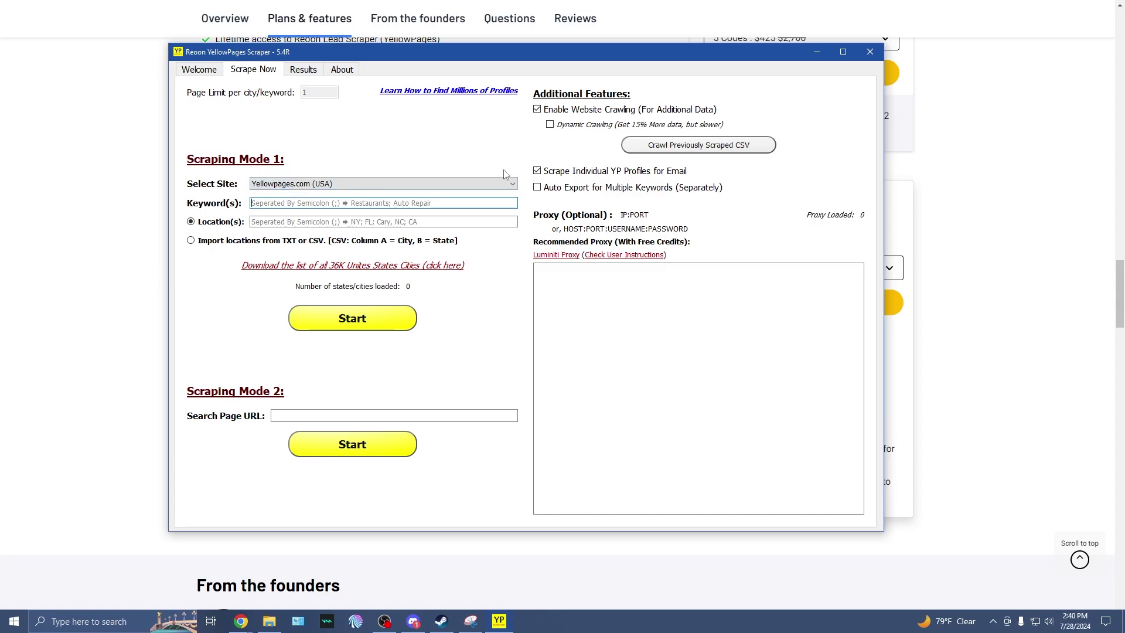
pyautogui.click(496, 184)
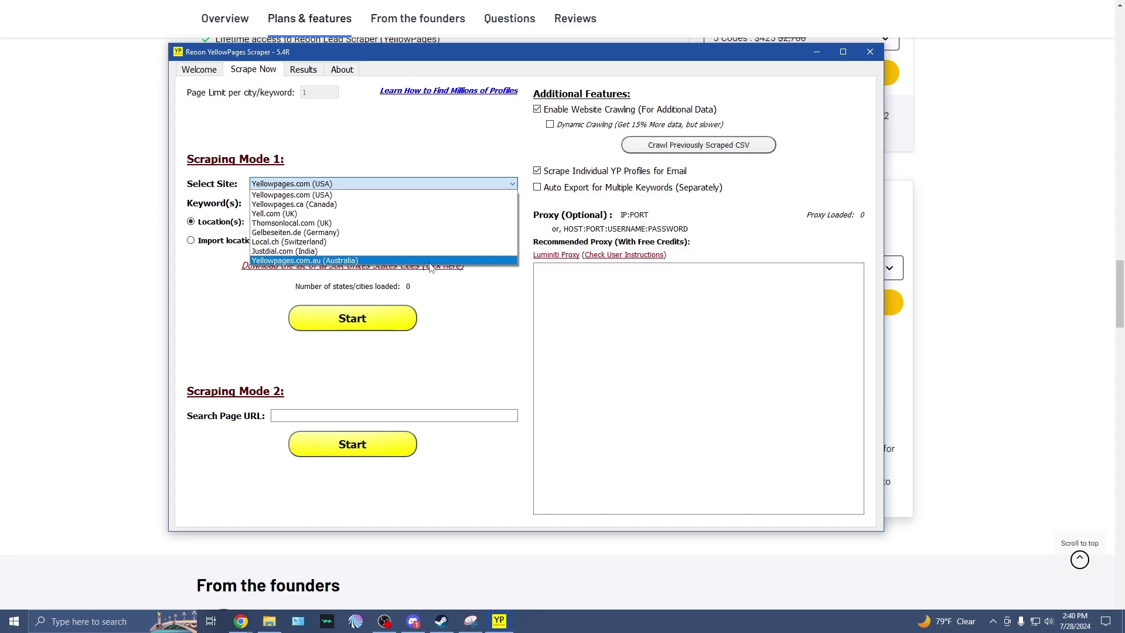
pyautogui.click(334, 194)
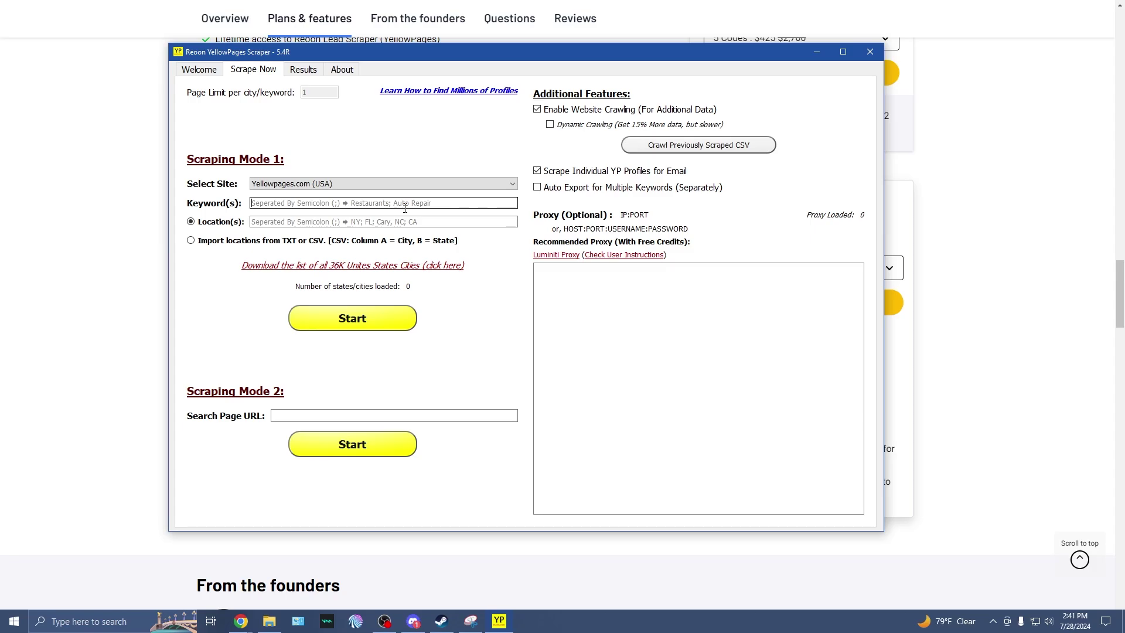
# Step: Enter Restaurants as the keyword and Austin, TX as the location
pyautogui.write('Restaurants')
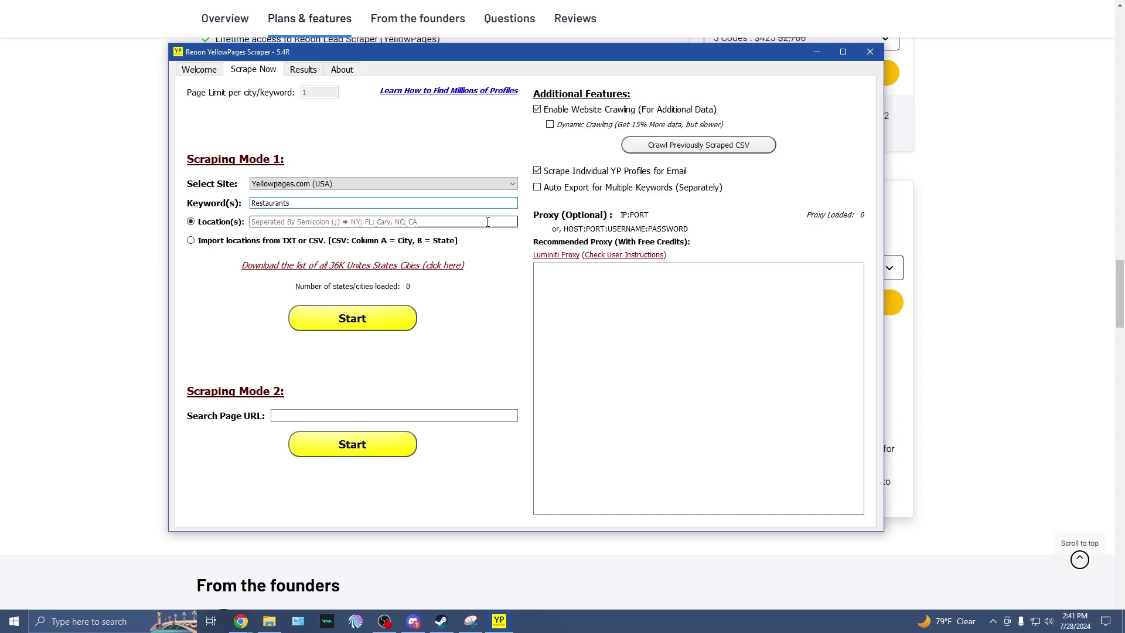
pyautogui.click(486, 222)
pyautogui.write('Austi')
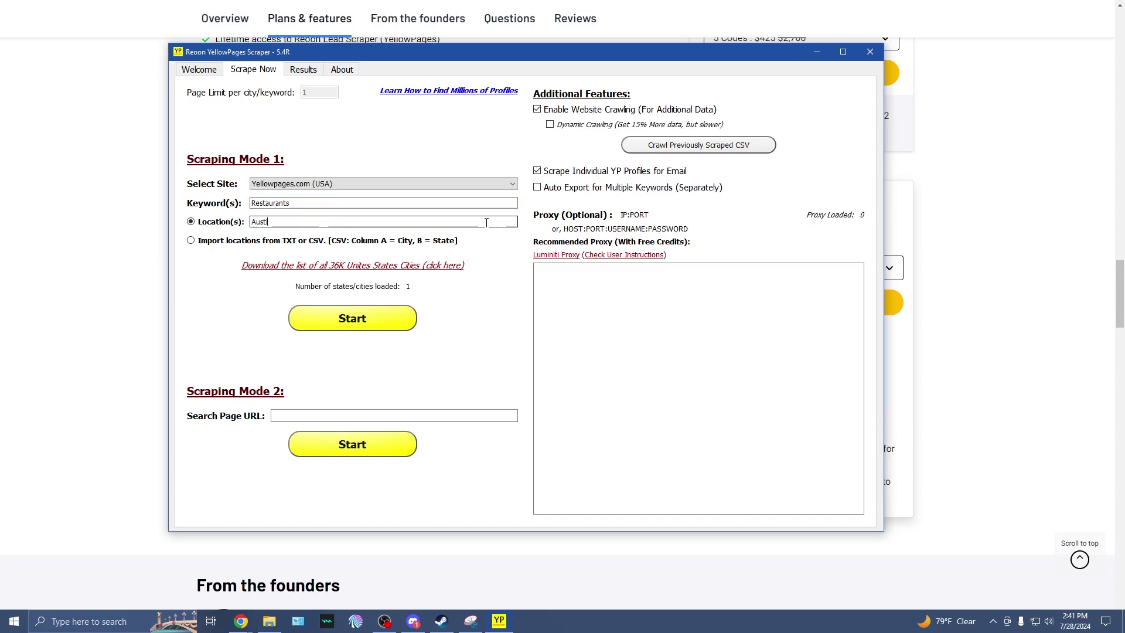
pyautogui.write('n, TX')
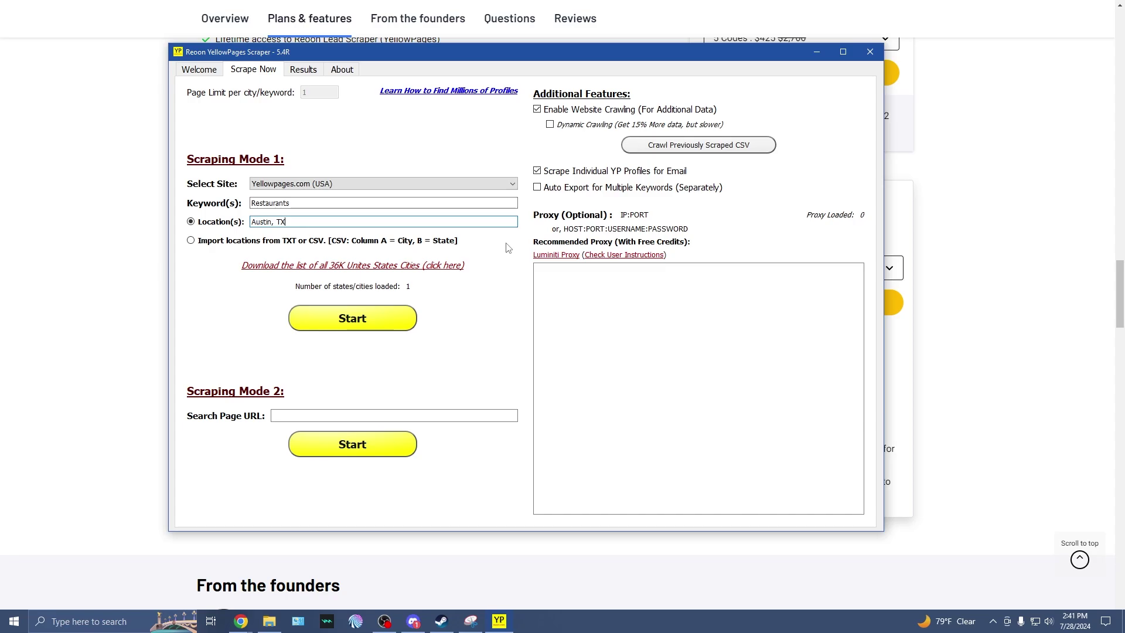
pyautogui.click(538, 293)
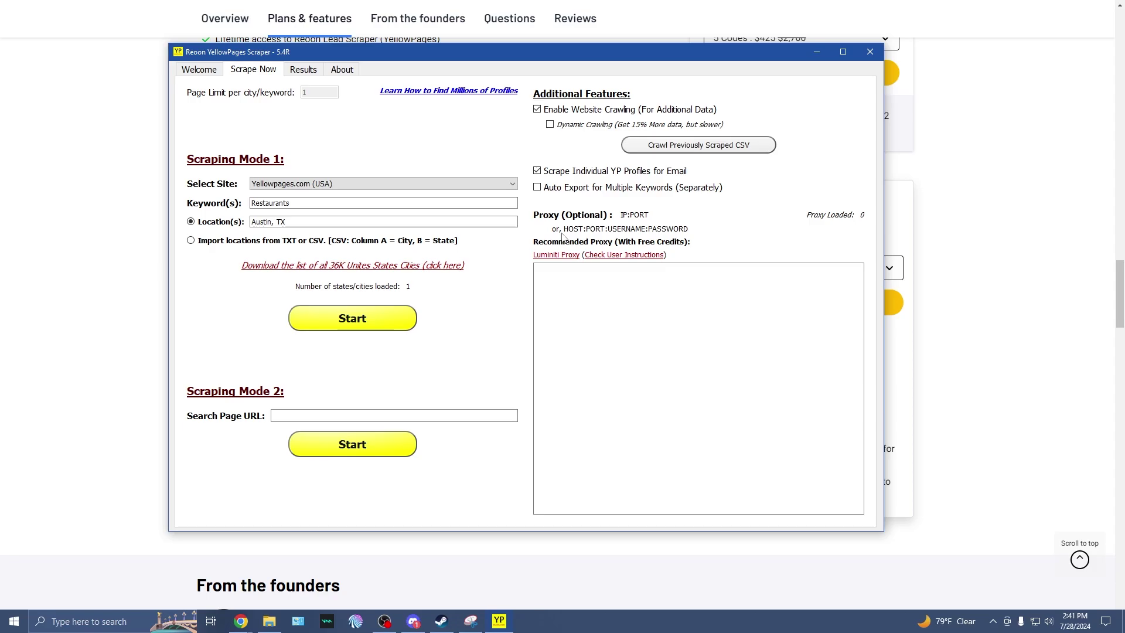
# Step: Start scraping Austin, TX restaurants, maximize the window and widen the Name column
pyautogui.click(377, 327)
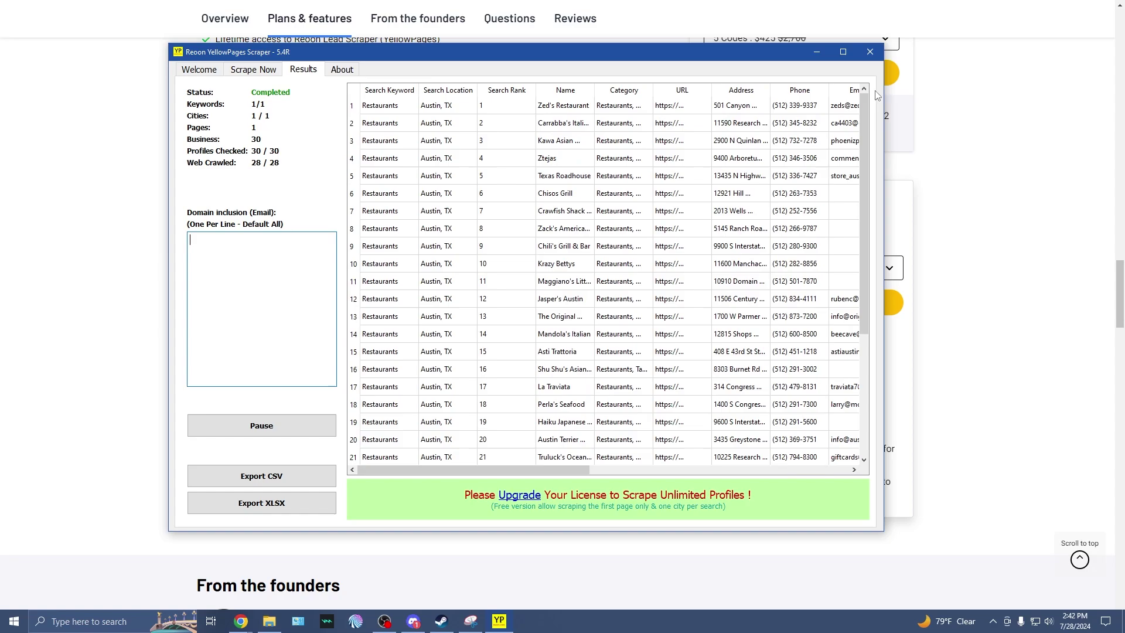
pyautogui.click(843, 52)
pyautogui.click(844, 200)
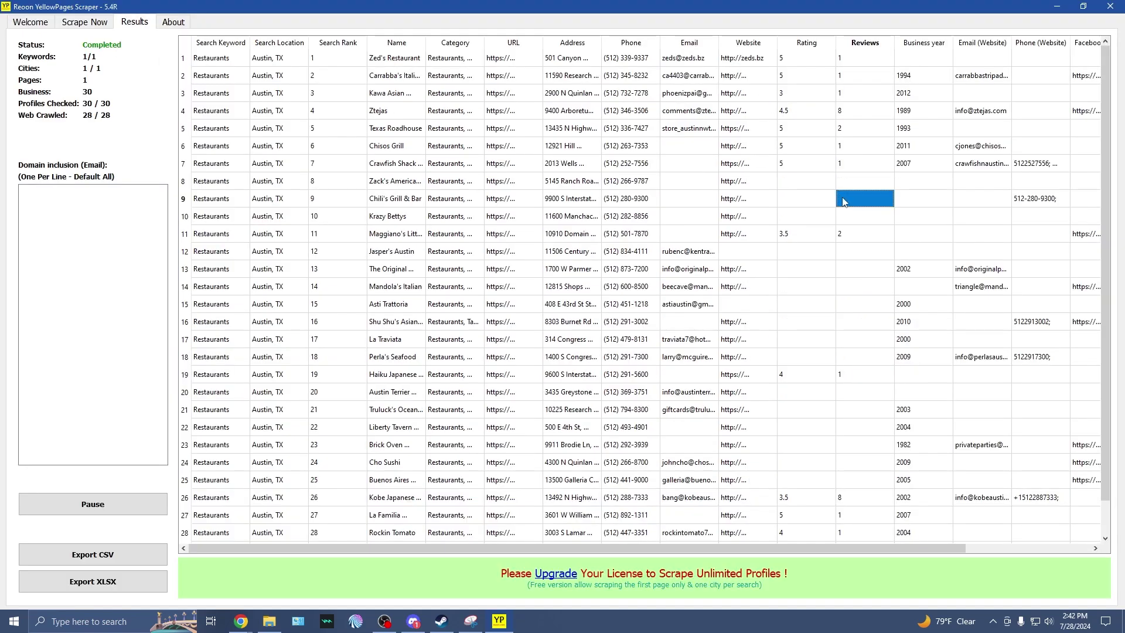
pyautogui.moveTo(426, 43); pyautogui.dragTo(502, 76)
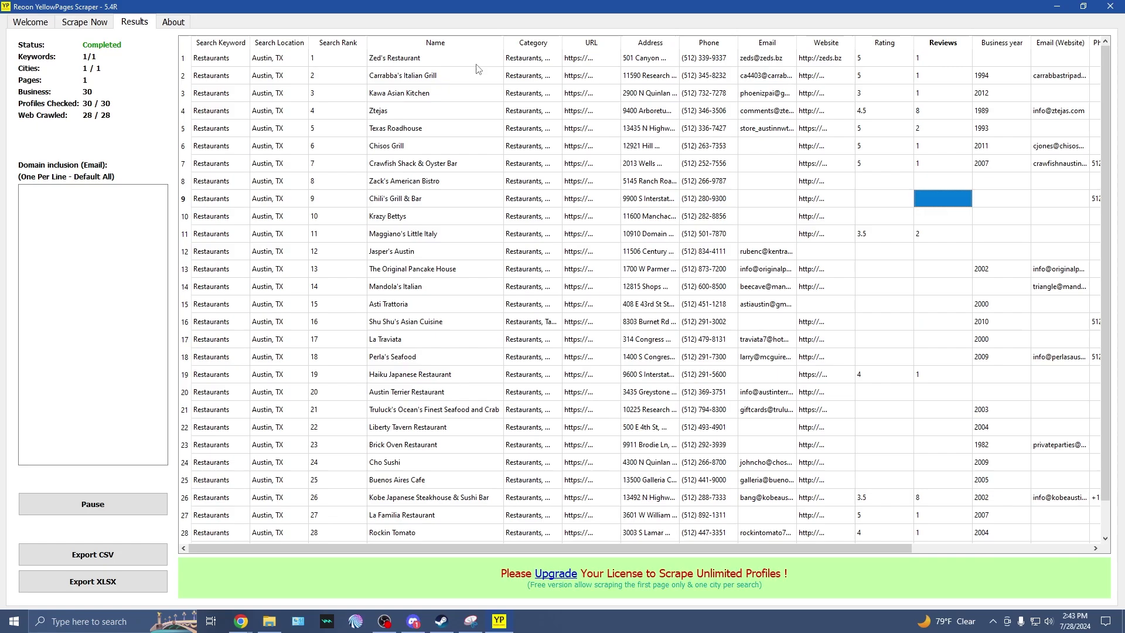
# Step: Scroll through the 30 scraped restaurant rows down to Bartlett's and Pei Wei
pyautogui.scroll(-1, 538, 93)
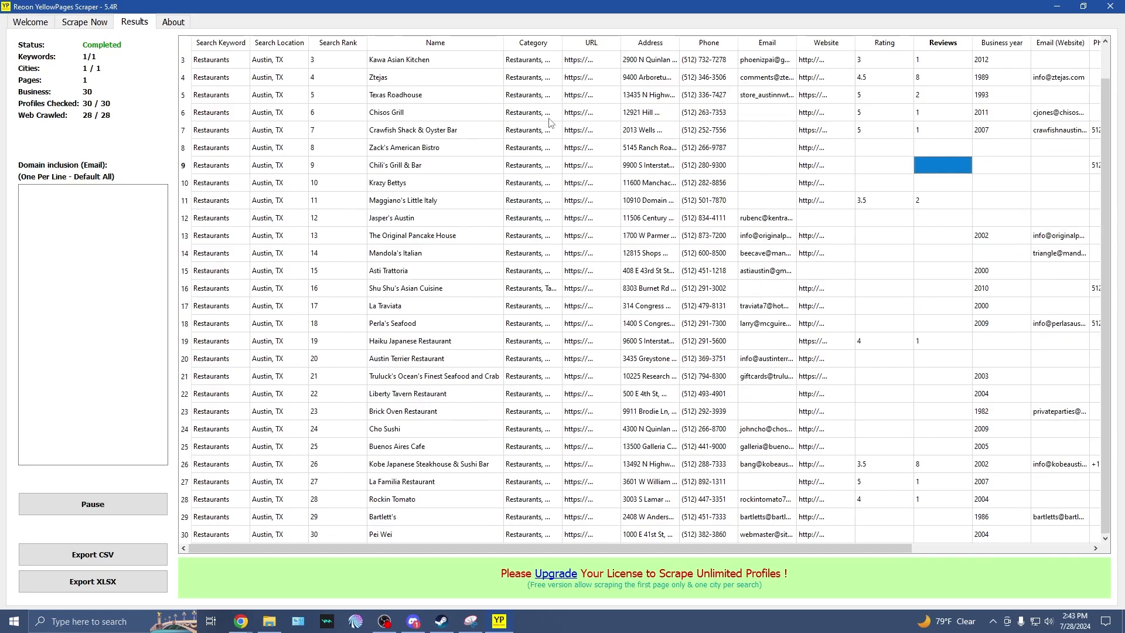
pyautogui.scroll(1, 659, 277)
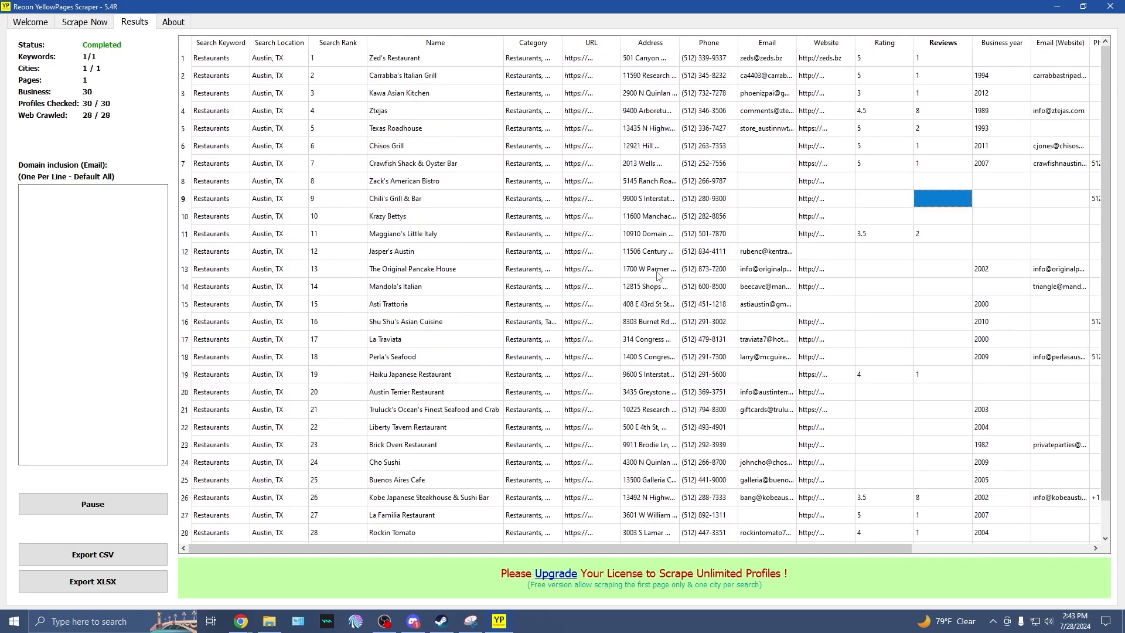
pyautogui.scroll(-1, 659, 277)
pyautogui.scroll(1, 659, 277)
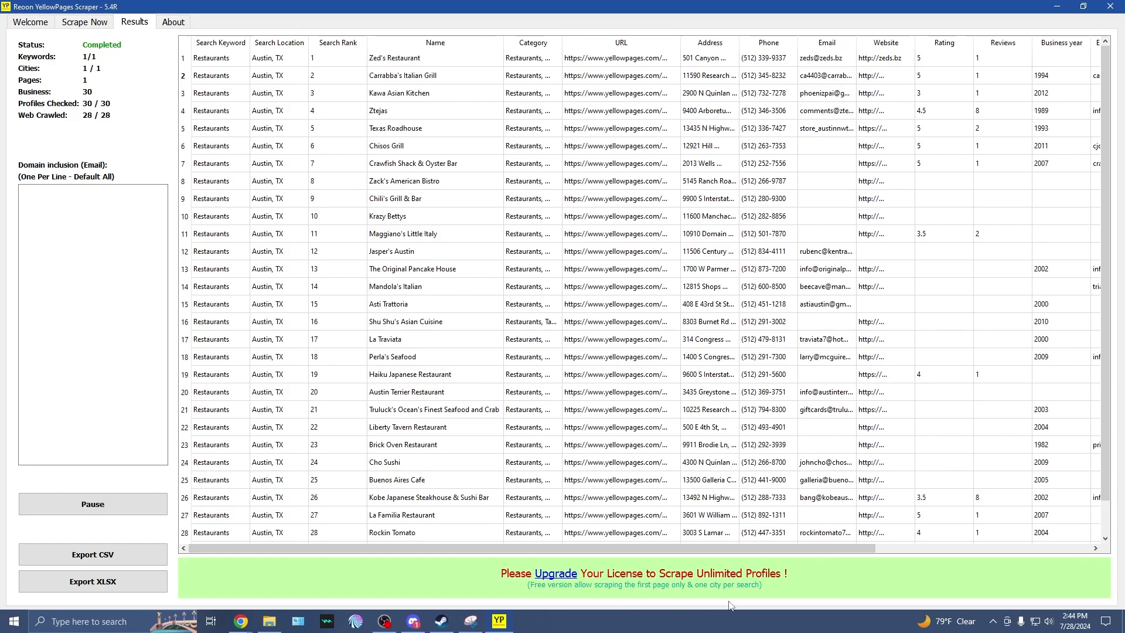
pyautogui.scroll(-1, 588, 355)
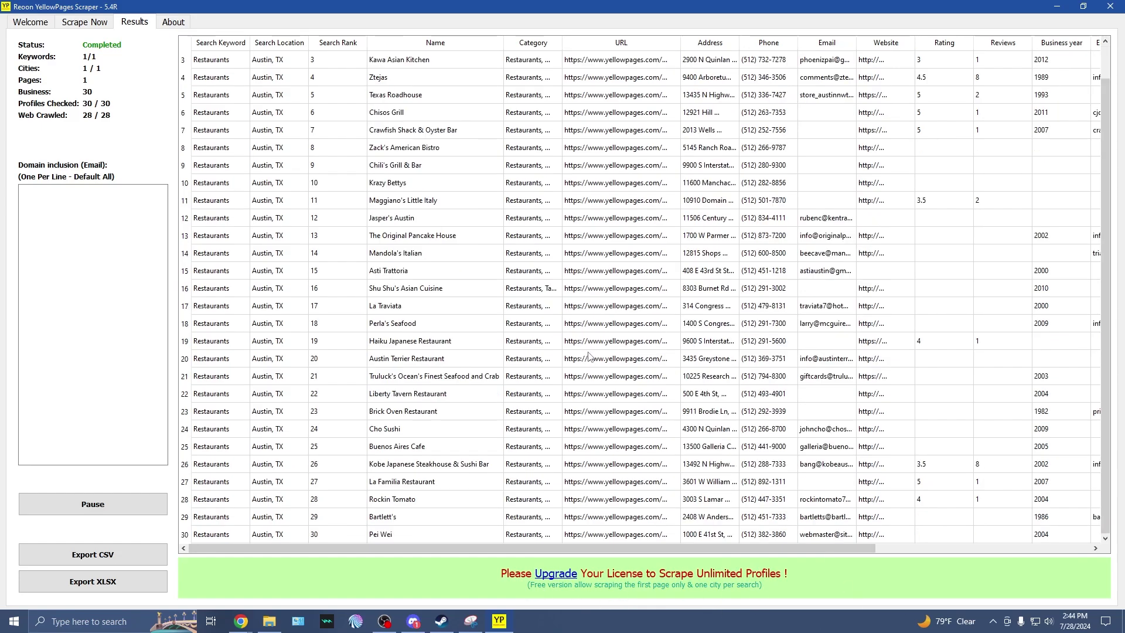
pyautogui.scroll(1, 589, 356)
pyautogui.scroll(-1, 589, 355)
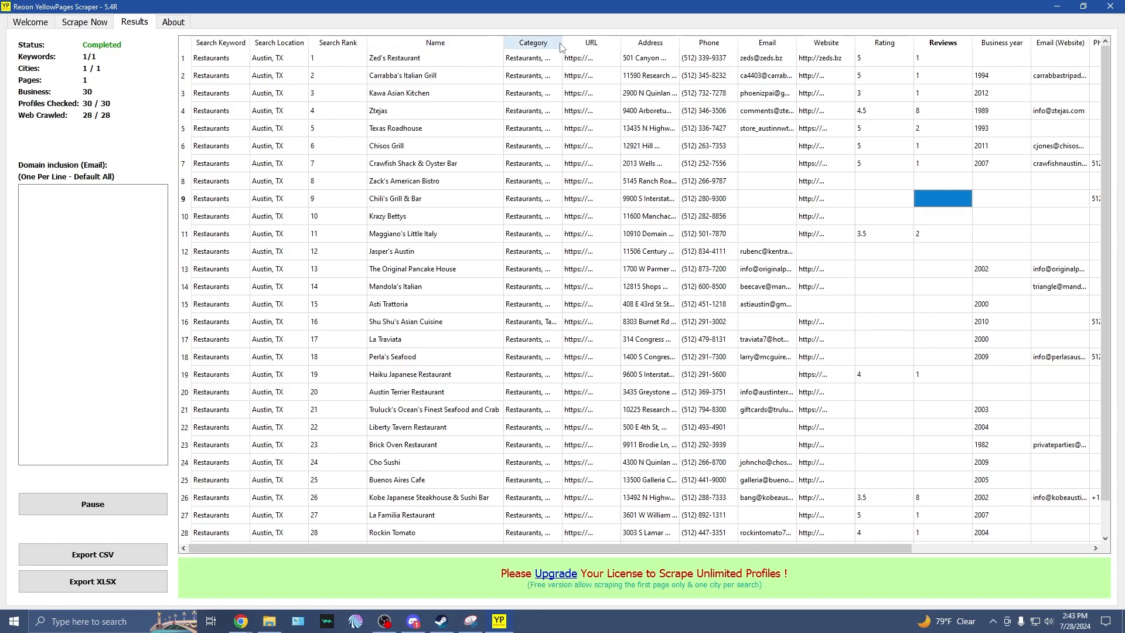
# Step: Widen the URL column and check the first lead's phone, email, website and rating
pyautogui.moveTo(620, 43); pyautogui.dragTo(679, 43)
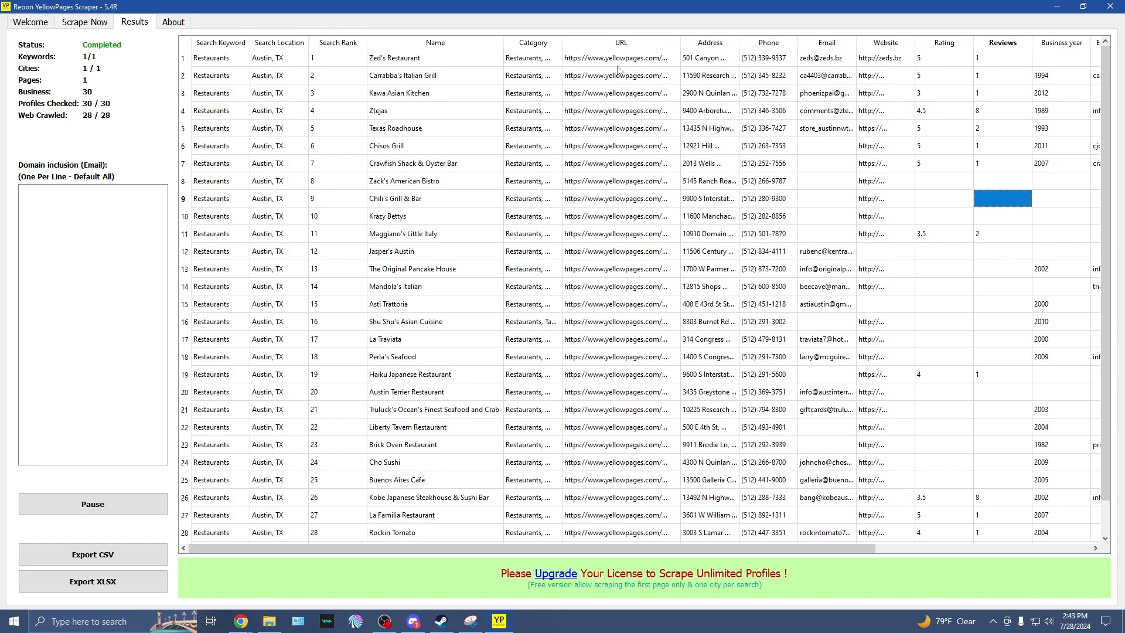
pyautogui.click(786, 58)
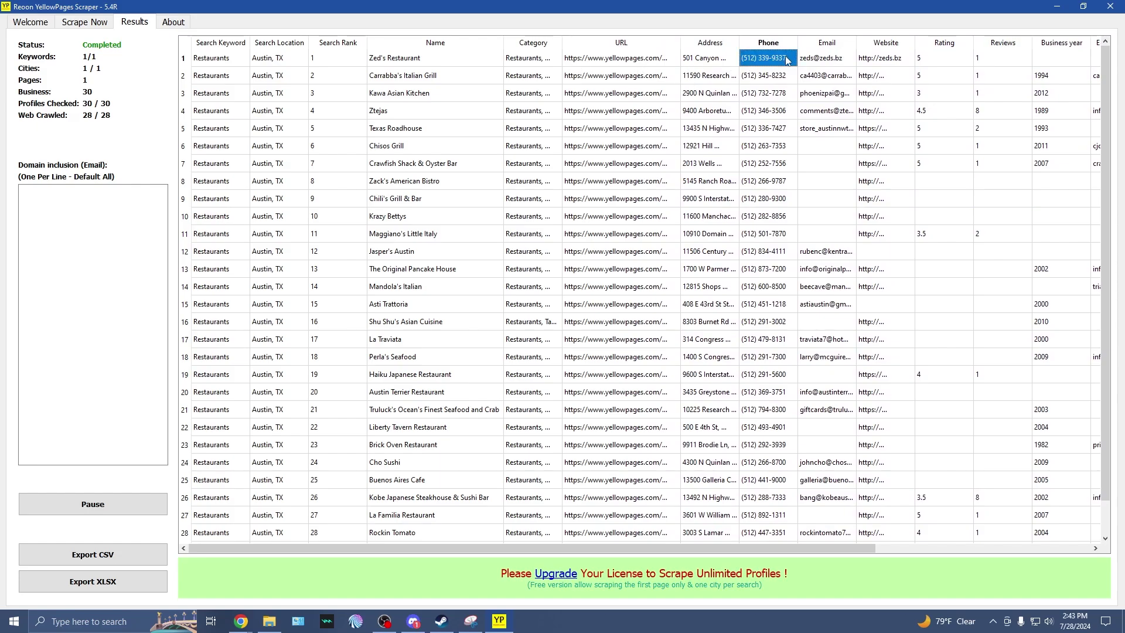
pyautogui.click(825, 63)
pyautogui.click(877, 63)
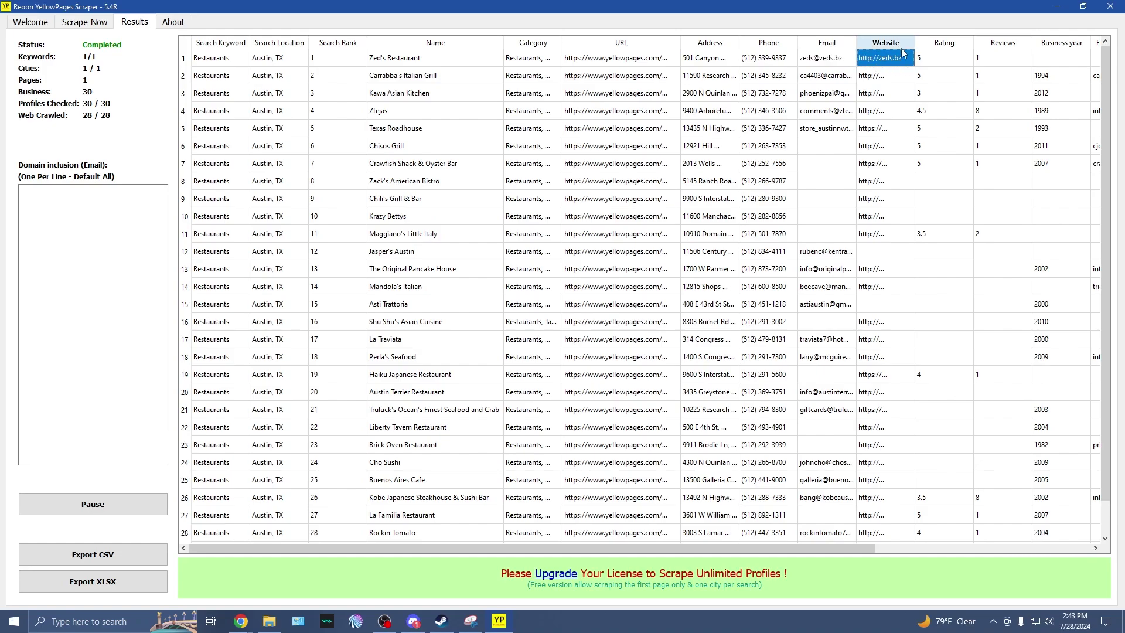
pyautogui.click(933, 64)
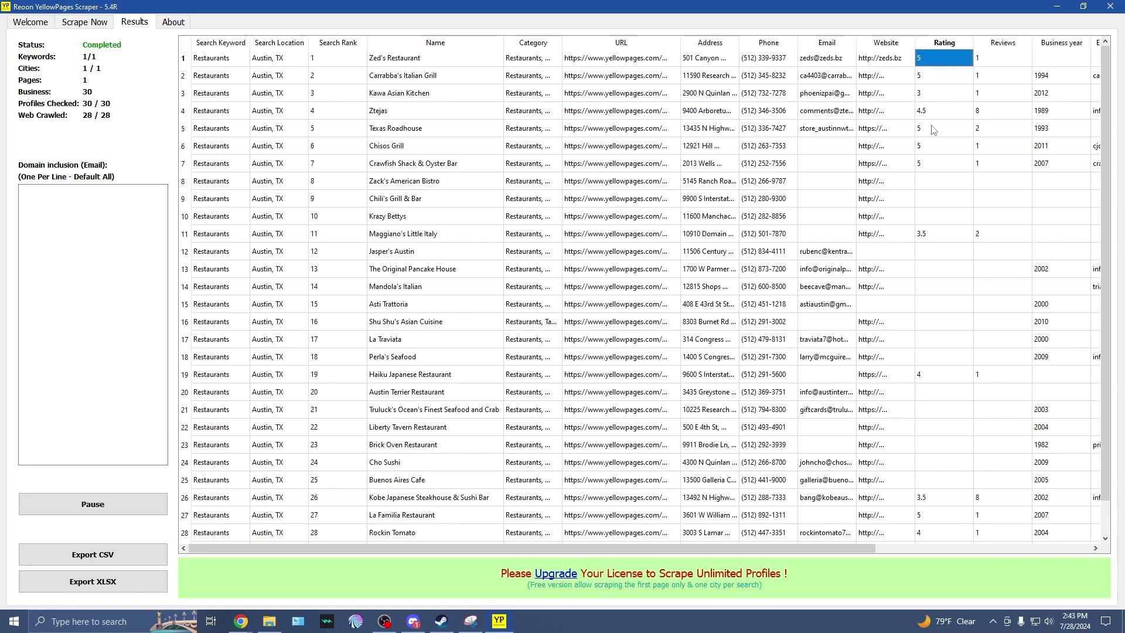
# Step: Scroll right to check website-found phone numbers and Facebook links, then scroll back
pyautogui.moveTo(776, 548); pyautogui.dragTo(987, 549)
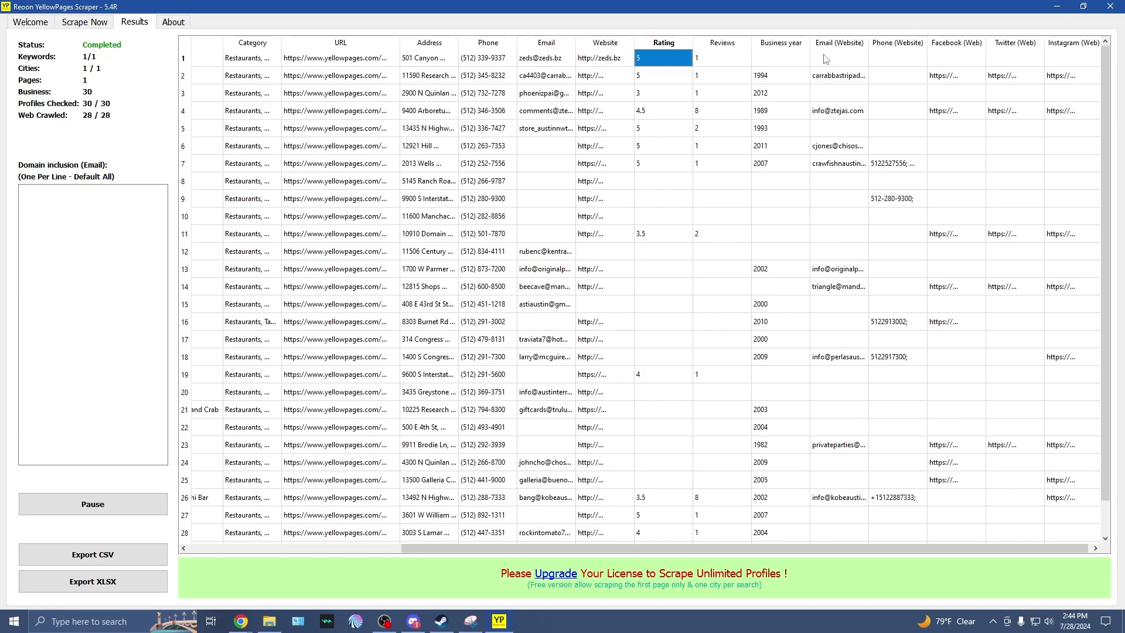
pyautogui.click(885, 53)
pyautogui.click(950, 75)
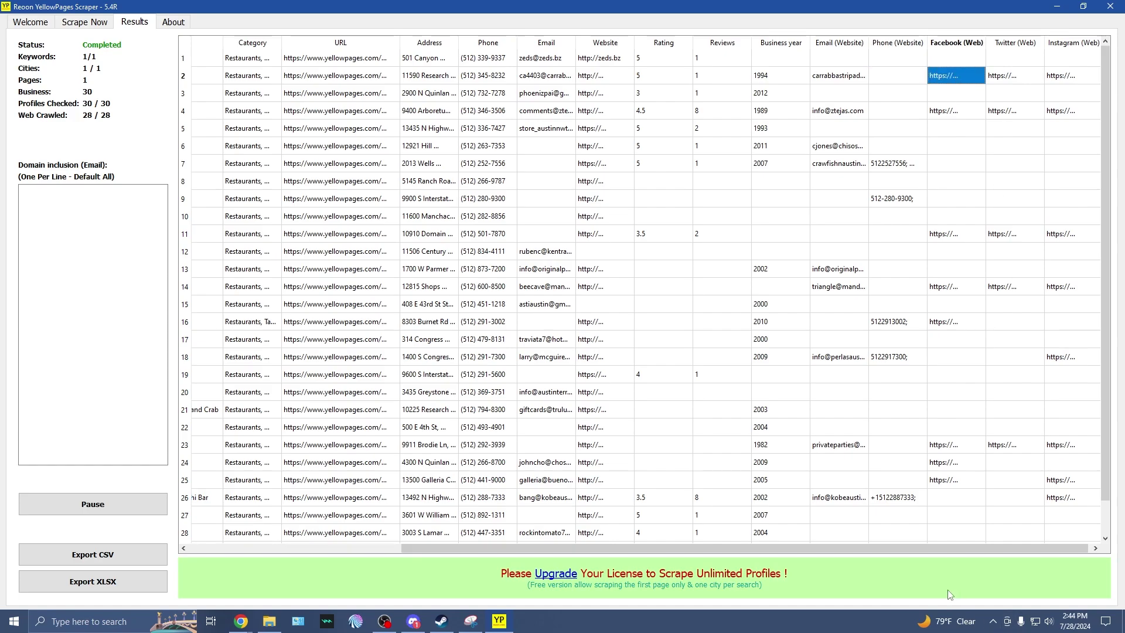
pyautogui.moveTo(947, 553); pyautogui.dragTo(589, 557)
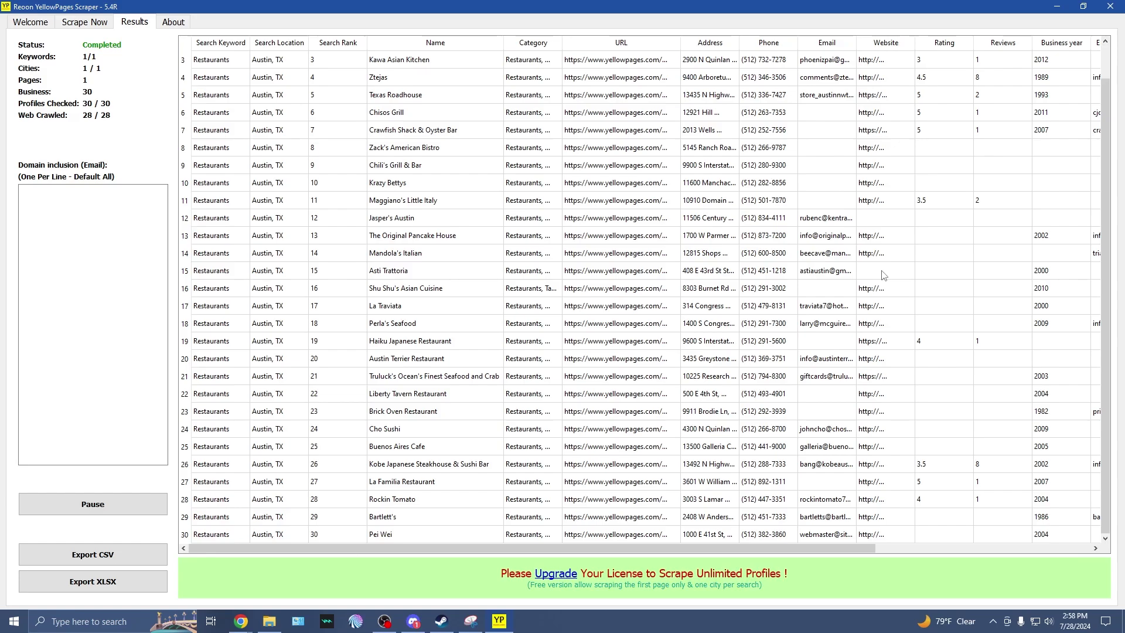
# Step: Widen the Category column to show full categories, then go back to Scrape Now
pyautogui.moveTo(562, 42); pyautogui.dragTo(718, 43)
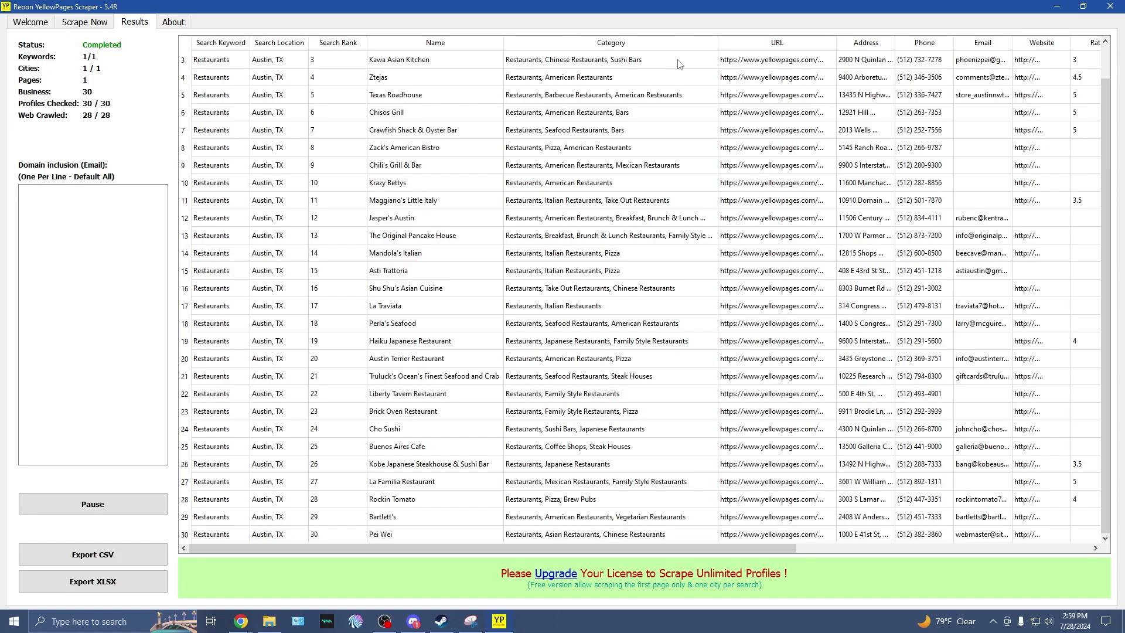
pyautogui.hotkey('ctrl', 'shift', 'Tab')
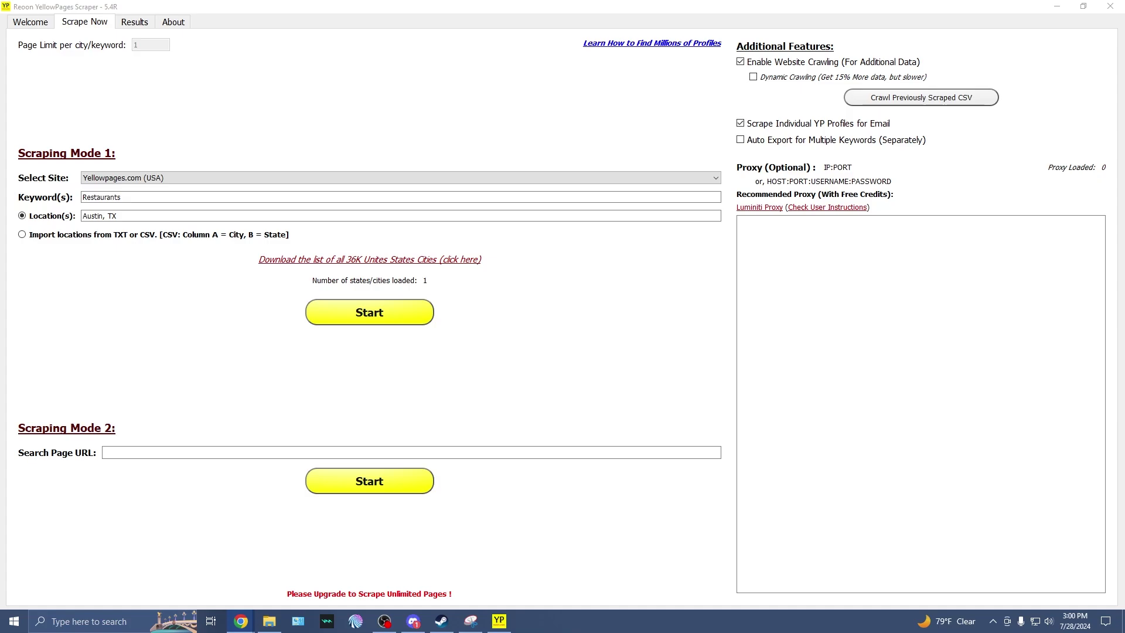
# Step: Paste a Yelp search link, dismiss the Site Not Supported warning, and clear the Search Page URL field
pyautogui.write('https://www.yelp.com/search?find_desc=Restaurants&find_loc=Austin%2C+TX+78701')
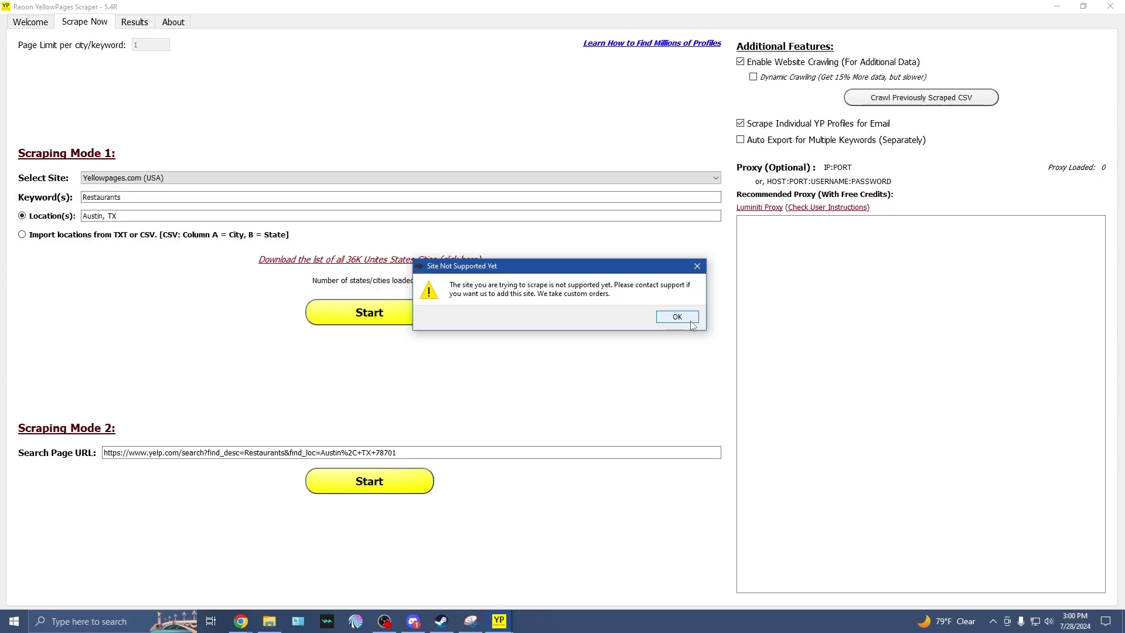
pyautogui.click(678, 317)
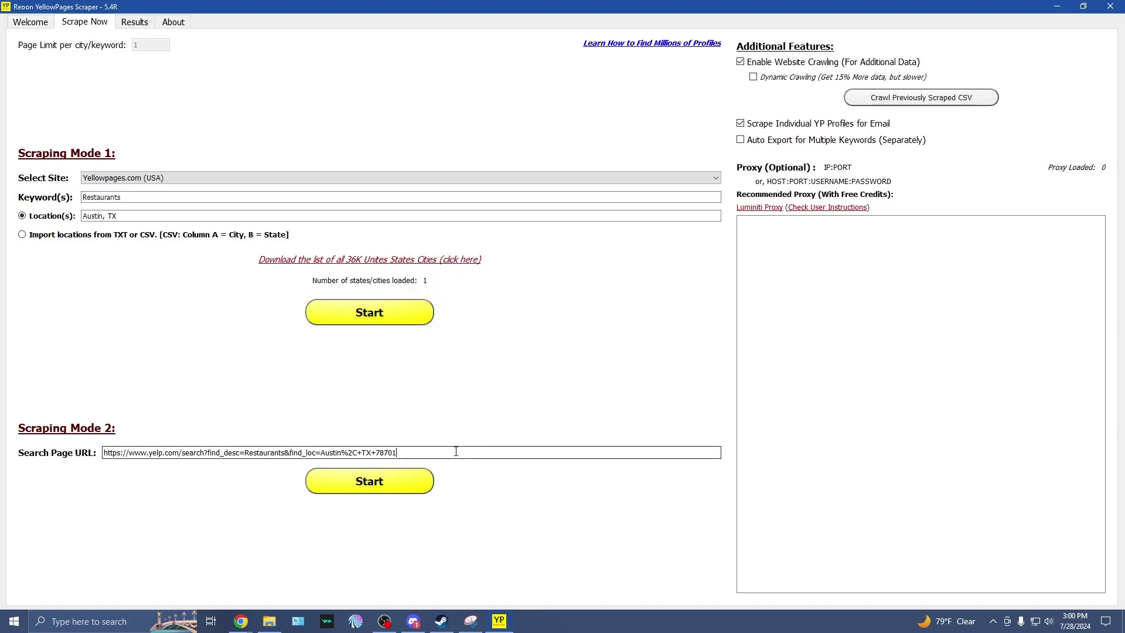
pyautogui.hotkey('ctrl', 'a')
pyautogui.press('BackSpace')
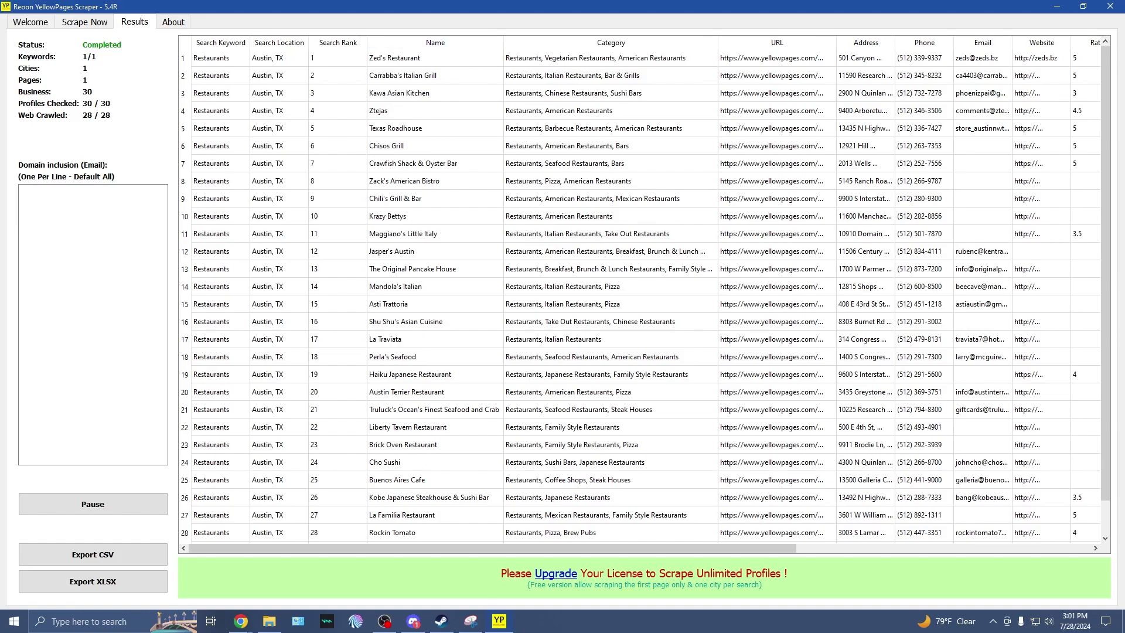
pyautogui.scroll(-1, 779, 381)
pyautogui.scroll(1, 779, 381)
pyautogui.doubleClick(688, 82)
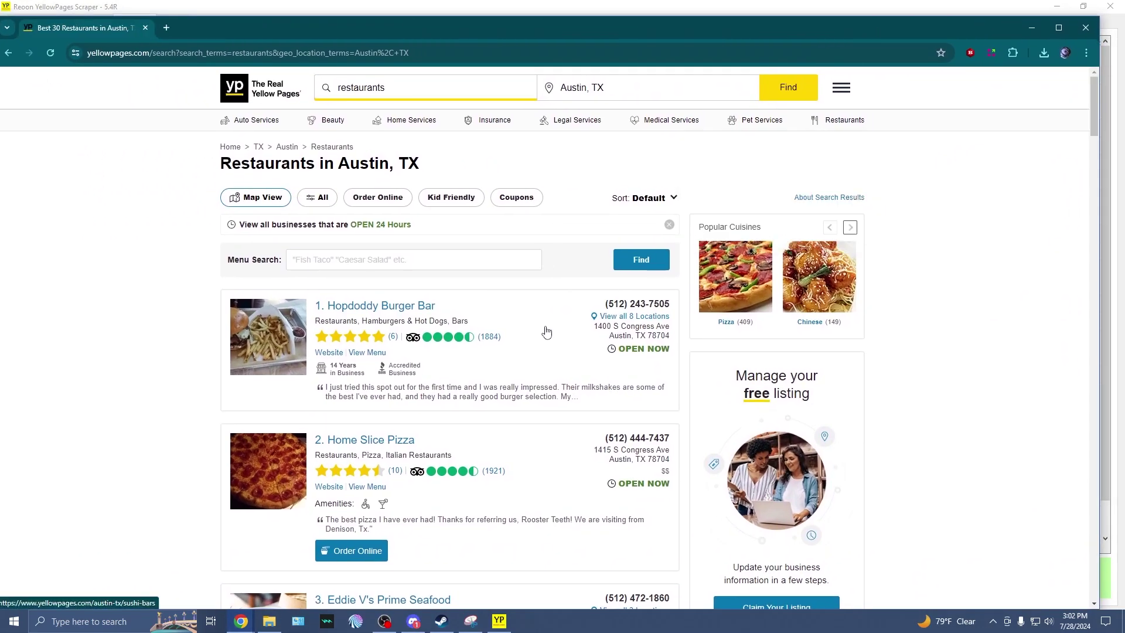
pyautogui.scroll(-2, 457, 433)
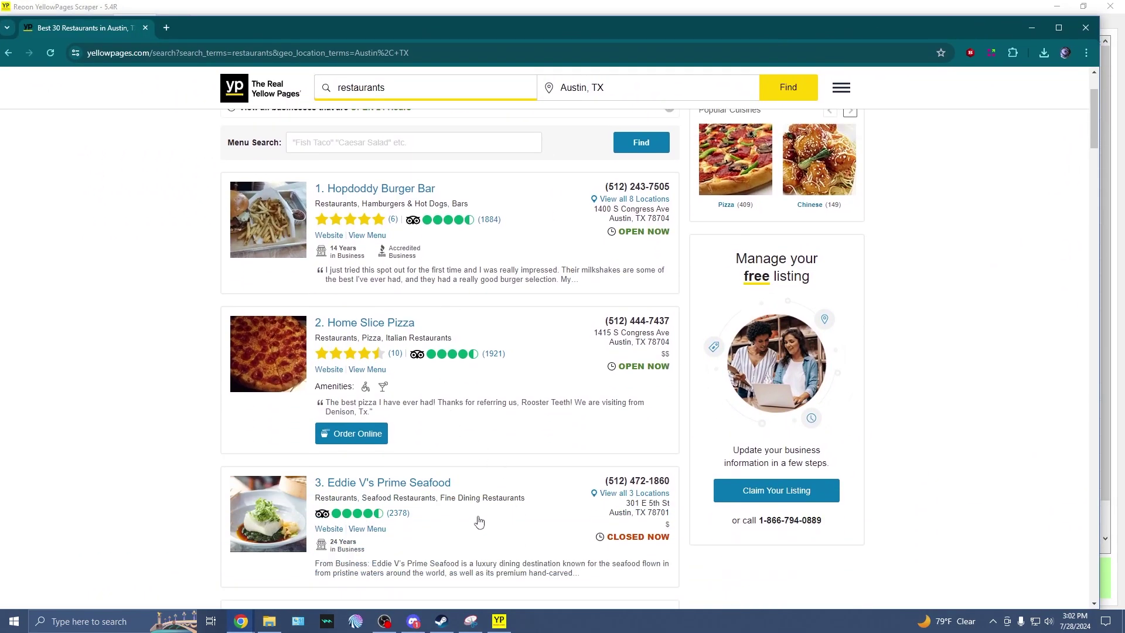
pyautogui.scroll(-2, 463, 468)
pyautogui.scroll(-3, 482, 426)
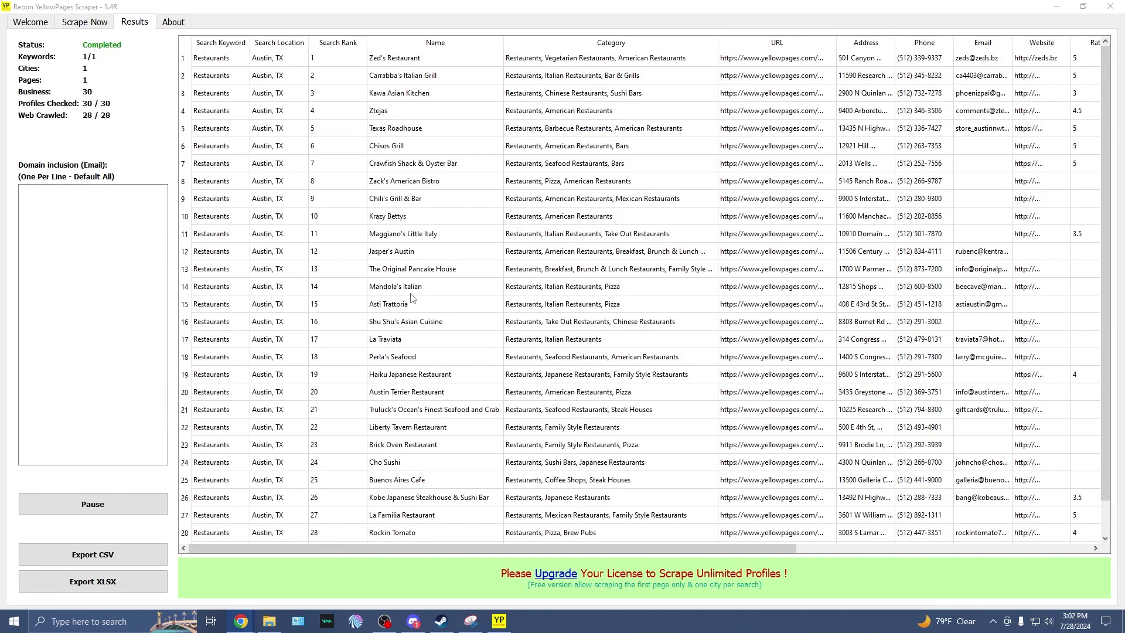
pyautogui.scroll(-1, 411, 253)
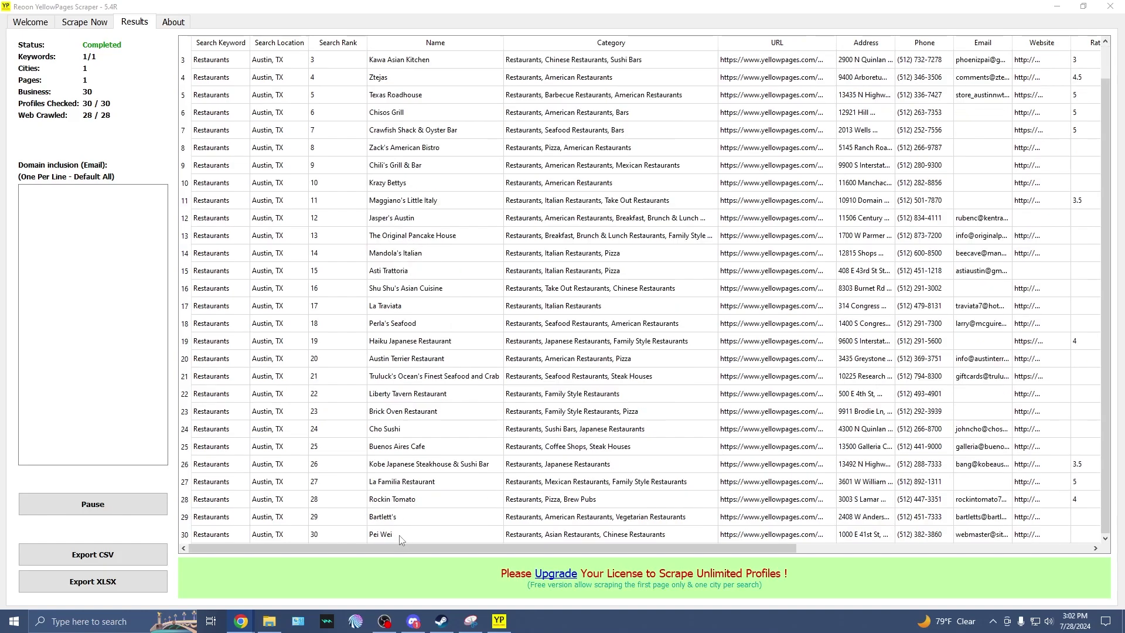
pyautogui.scroll(1, 395, 524)
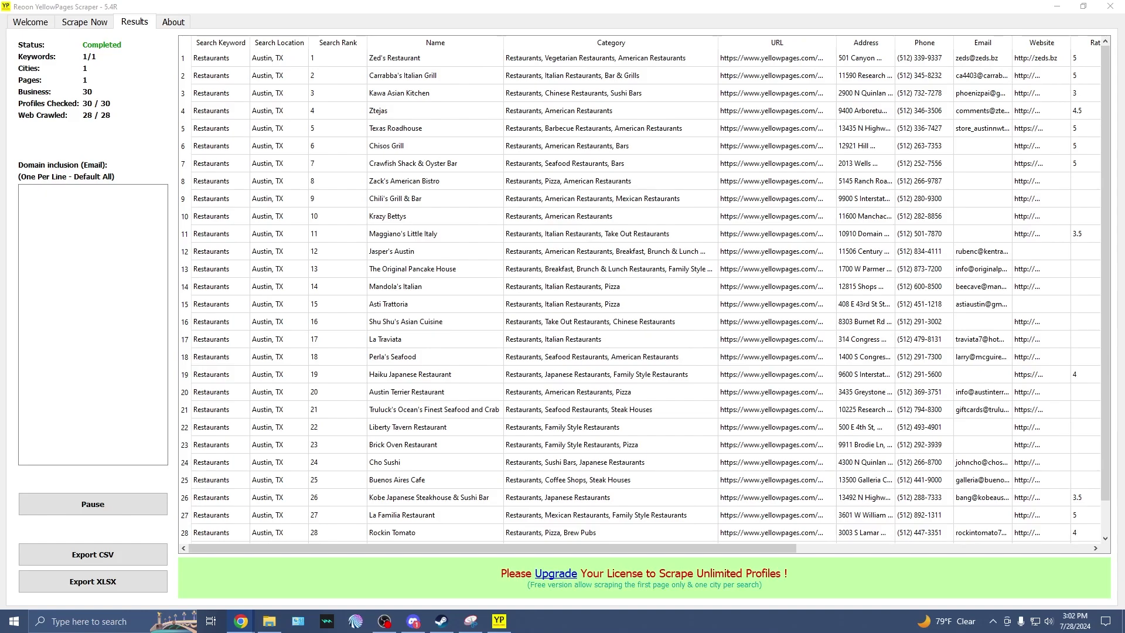
# Step: Return to Scrape Now, still set for Restaurants in Austin, TX
pyautogui.click(84, 21)
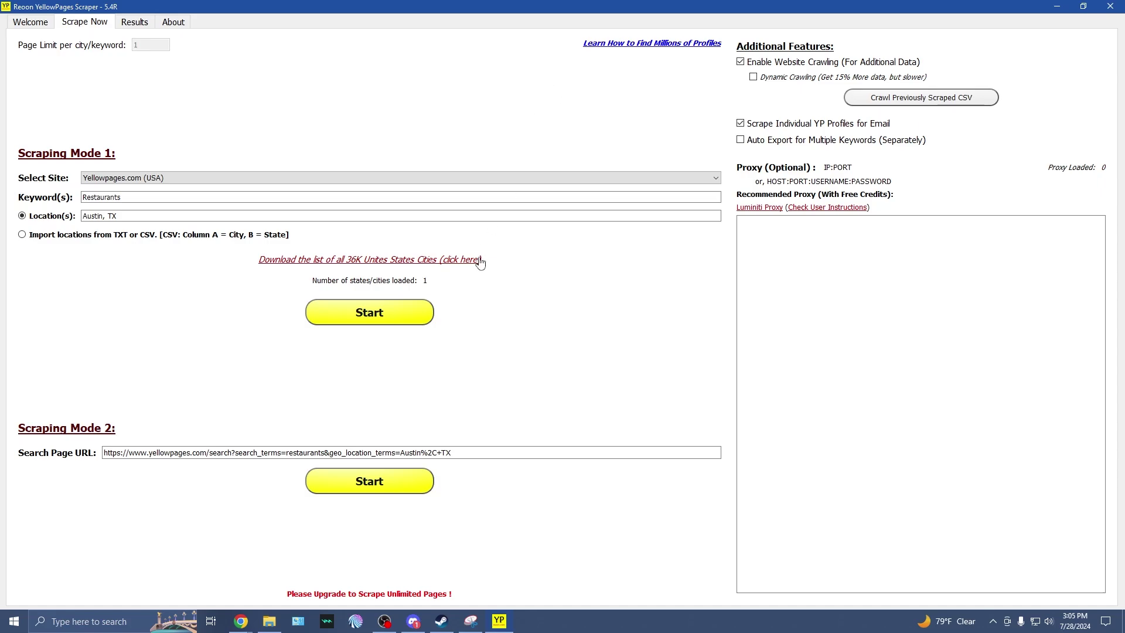
# Step: Select the Austin, TX entry in the Location(s) field so it can be replaced with Cedar Falls, IA
pyautogui.click(95, 215)
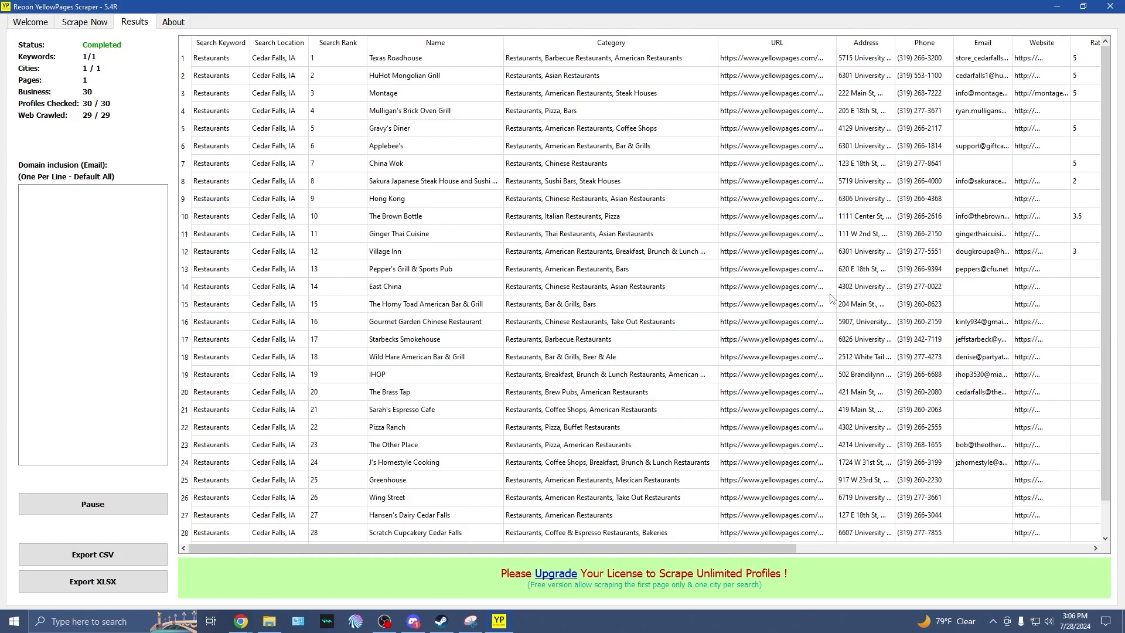
pyautogui.scroll(-1, 411, 244)
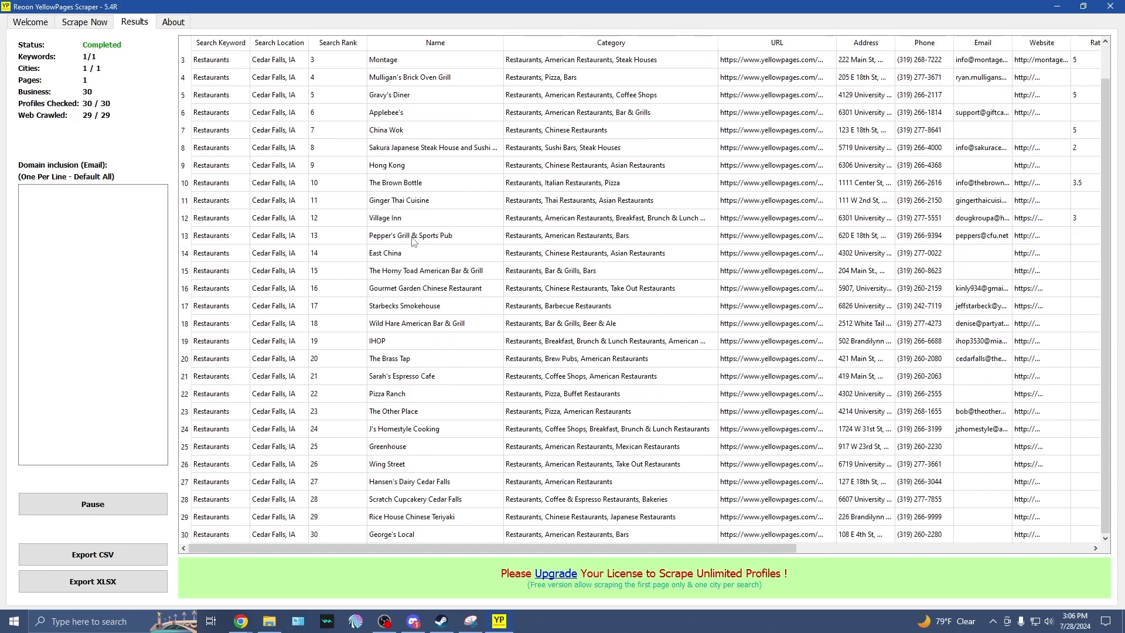